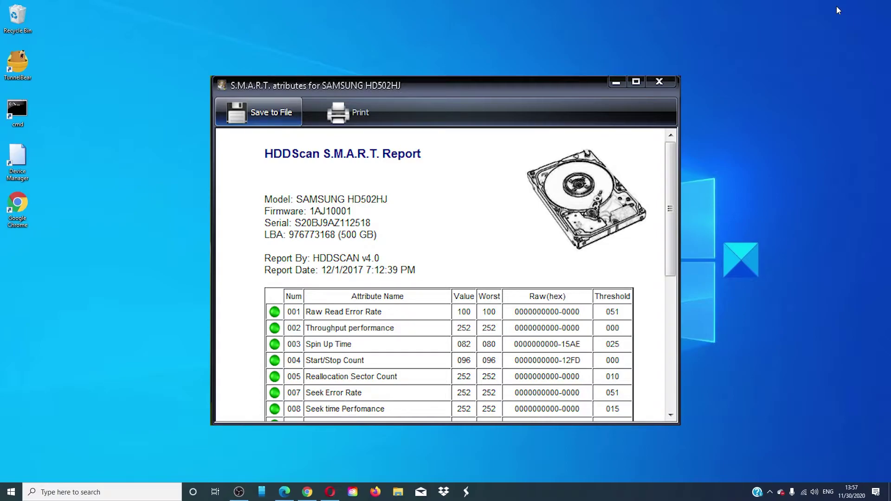
Step: Close the S.M.A.R.T. report window and enter chkdsk.exe /f /r in the elevated prompt
{"action": "key", "text": "alt+F4"}
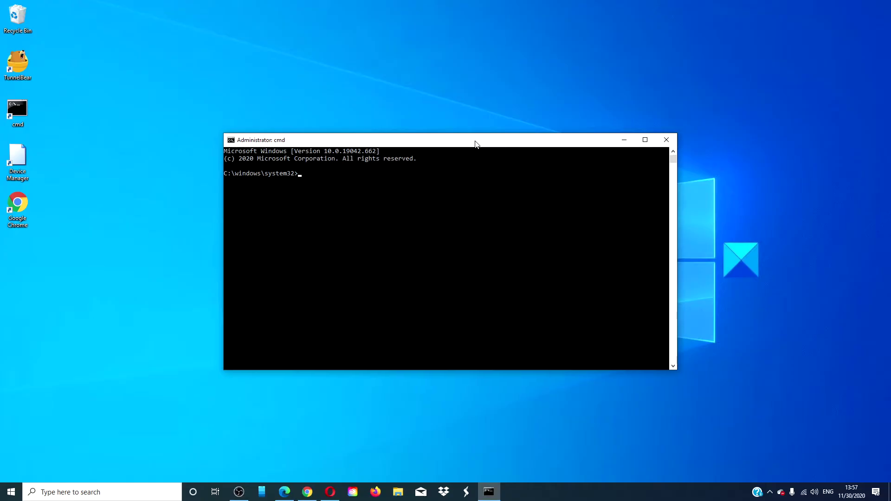
{"action": "type", "text": "chkdsk.exe /"}
{"action": "type", "text": "f /r"}
Step: Run chkdsk.exe /f /r, reaching the Y/N prompt to schedule the check at restart
{"action": "key", "text": "Return"}
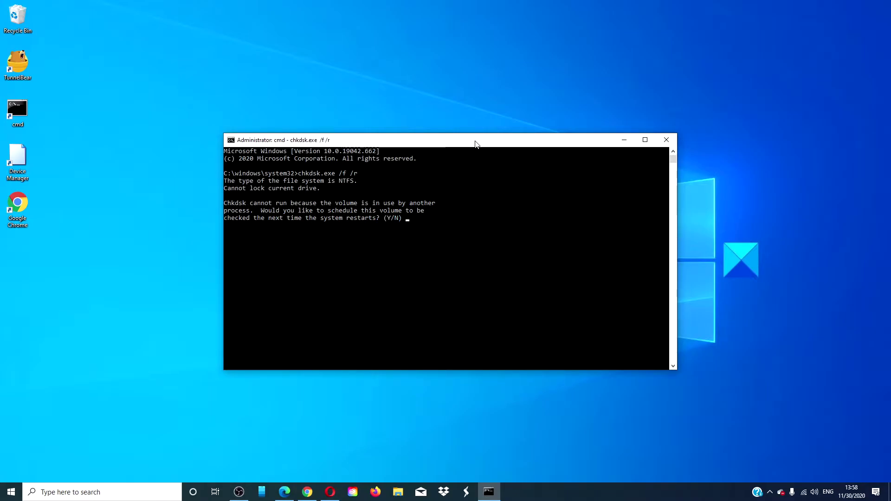